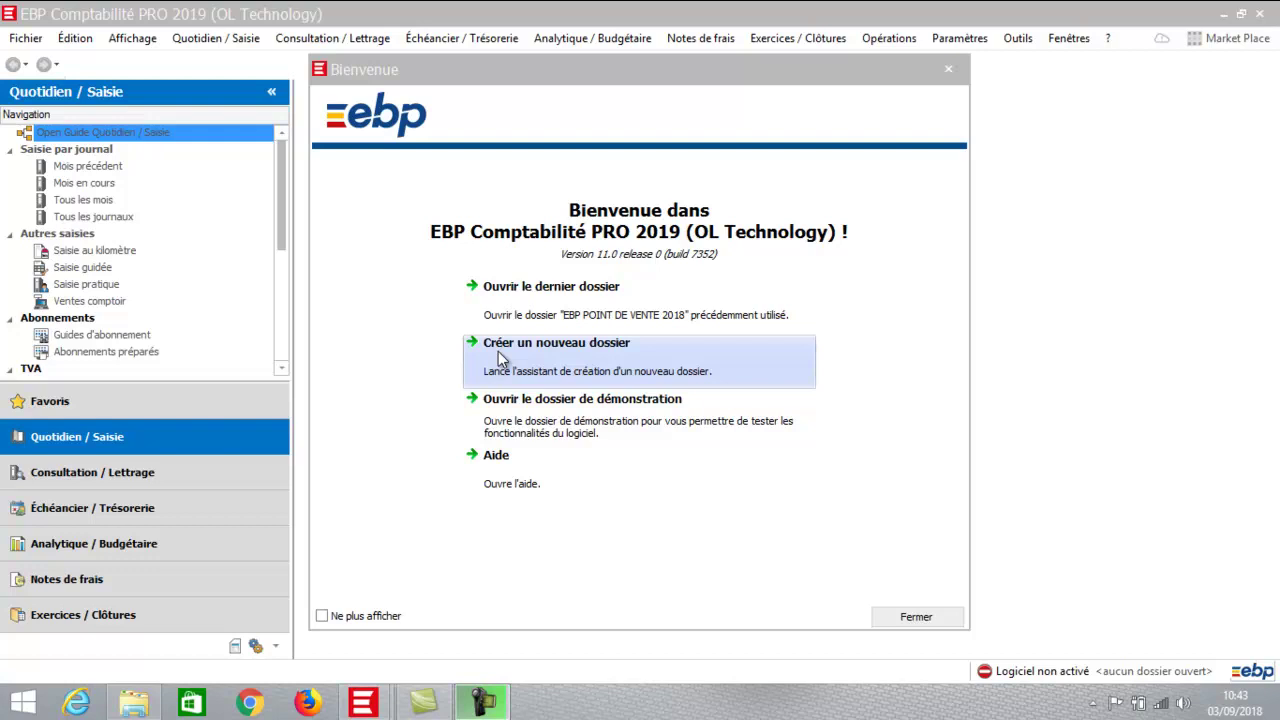
- Start creating a new company file for EBP Comptabilité PRO 2019 only, with the Poste client + serveur network installation
{"action": "left_click", "coordinate": [498, 352]}
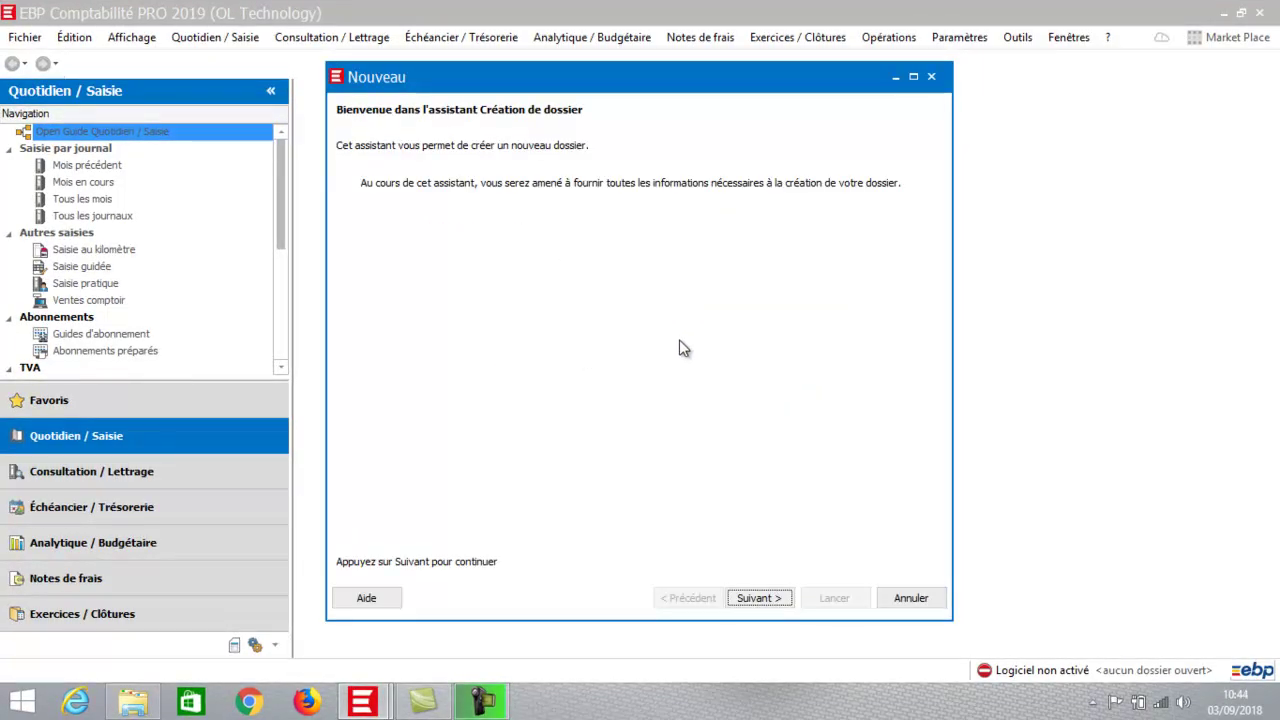
{"action": "left_click", "coordinate": [756, 600]}
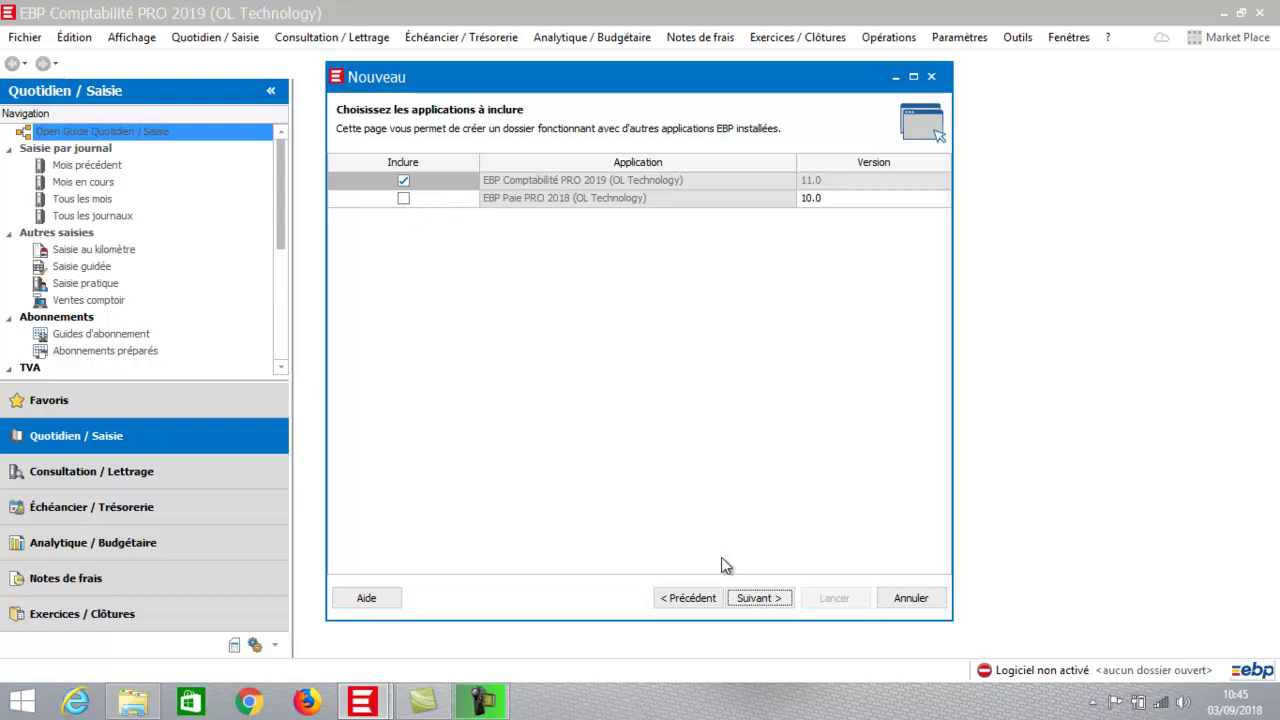
{"action": "left_click", "coordinate": [759, 600]}
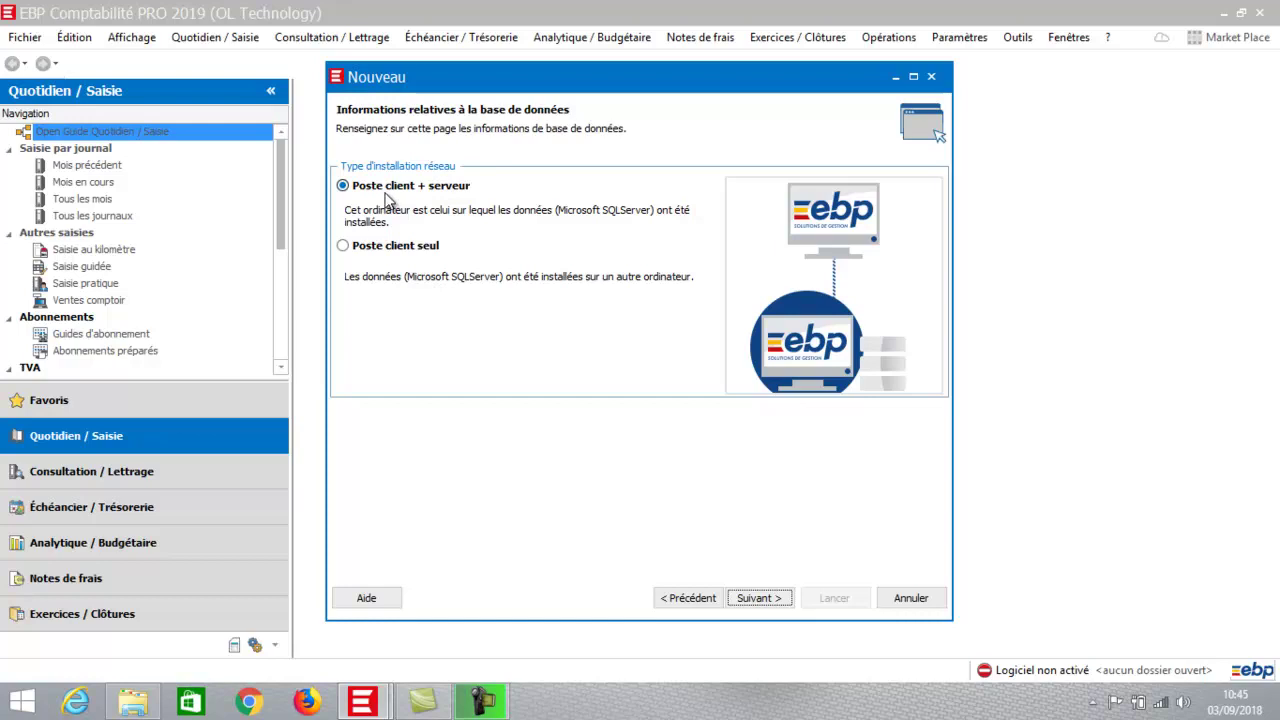
{"action": "left_click", "coordinate": [759, 598]}
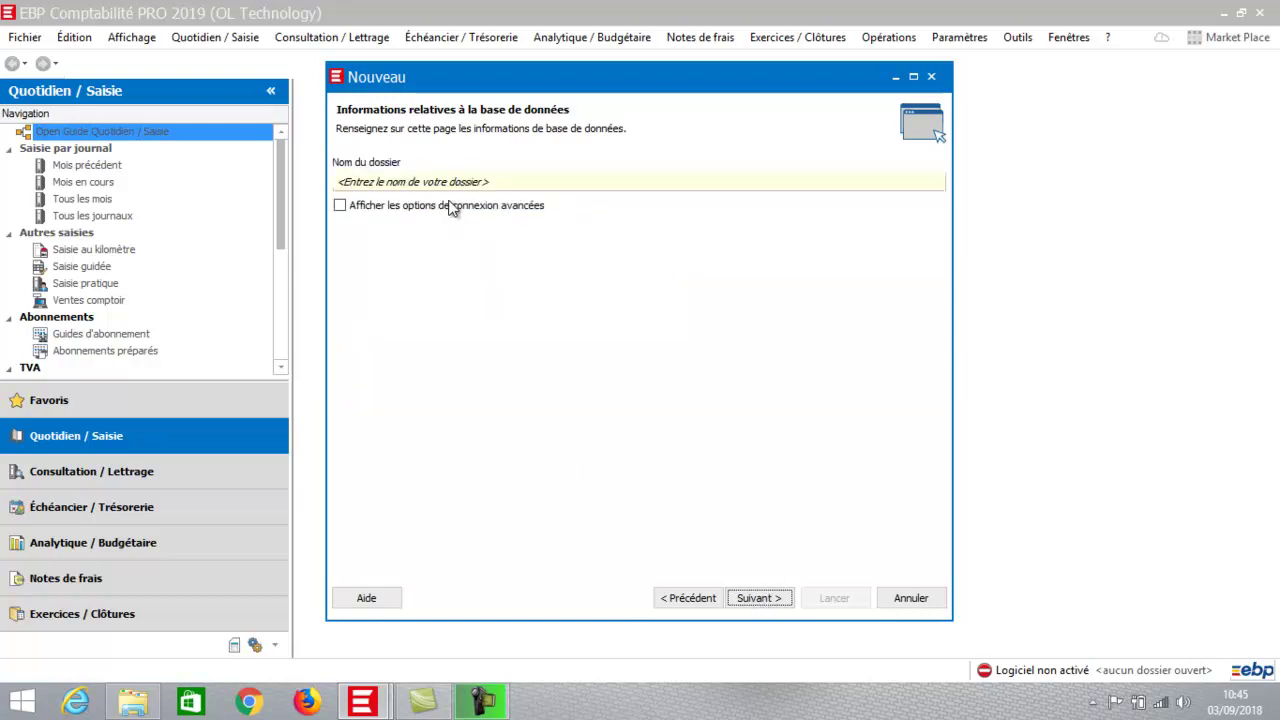
- Name the new company file FORMATION EBP COMPTA 2019 and continue to the company identification details
{"action": "left_click", "coordinate": [452, 181]}
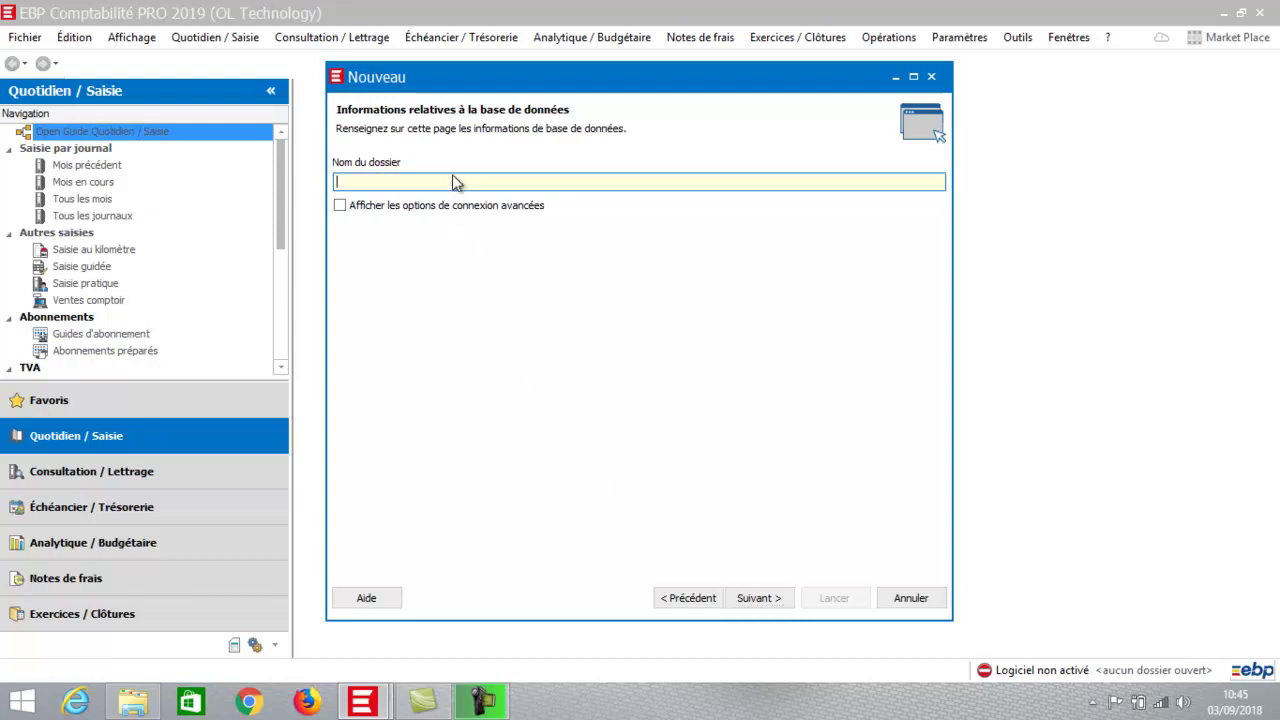
{"action": "type", "text": "FORMATION EBP COMPTA 201"}
{"action": "left_click", "coordinate": [766, 599]}
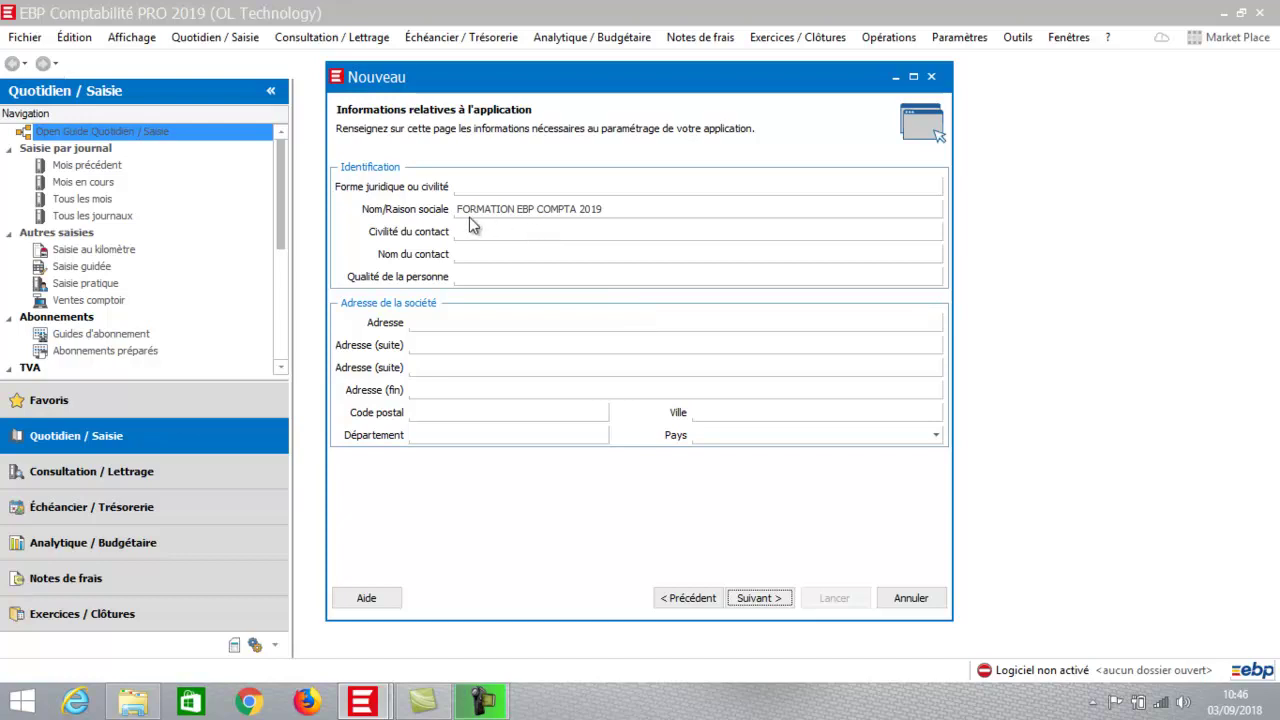
- Fill in the company's street address, postal code and city, and continue to the contact, currency and VAT details
{"action": "left_click", "coordinate": [439, 321]}
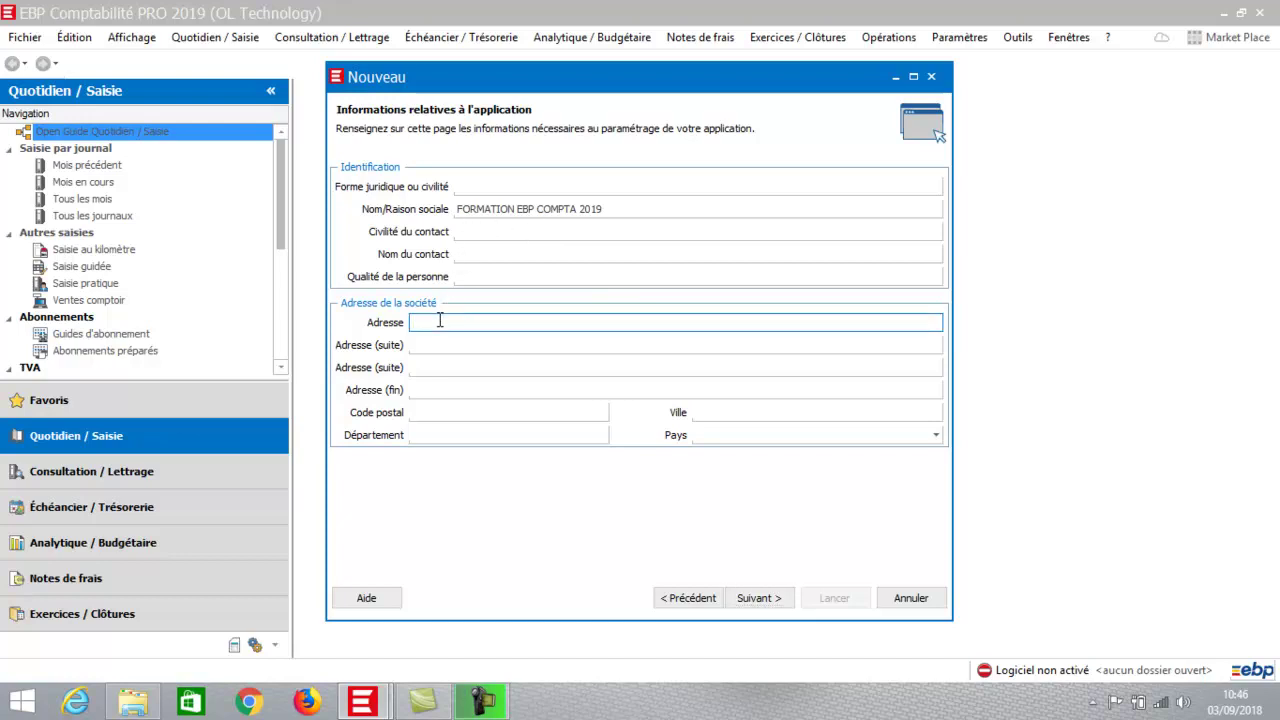
{"action": "type", "text": "11 RUE DU TEMPLE"}
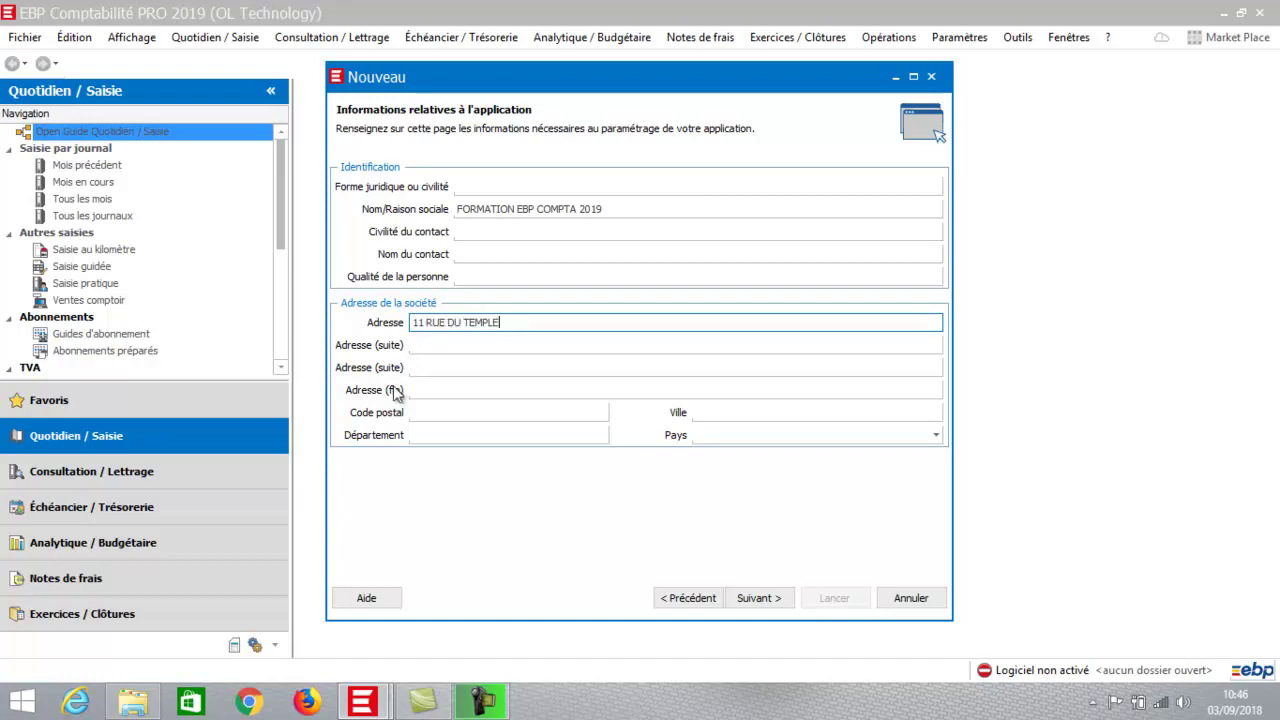
{"action": "left_click", "coordinate": [428, 413]}
{"action": "type", "text": "31000"}
{"action": "key", "text": "Tab"}
{"action": "type", "text": "TOULOUSE"}
{"action": "key", "text": "Tab"}
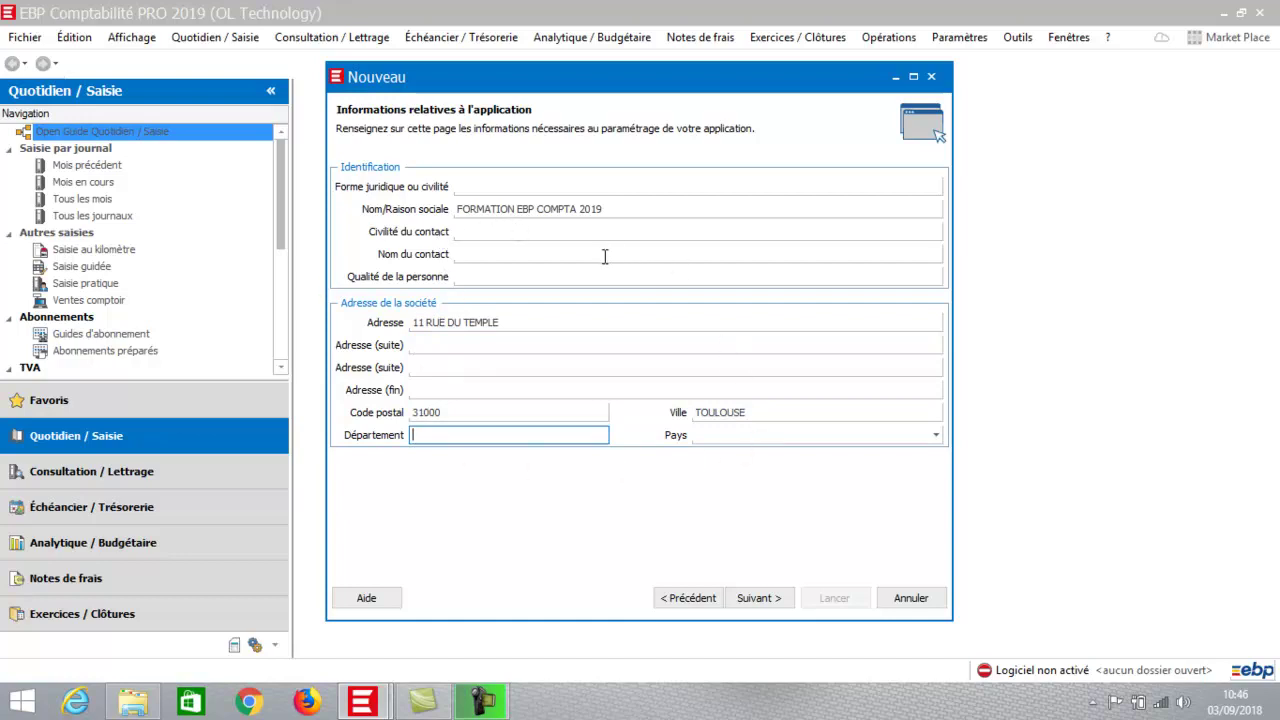
{"action": "left_click", "coordinate": [760, 600]}
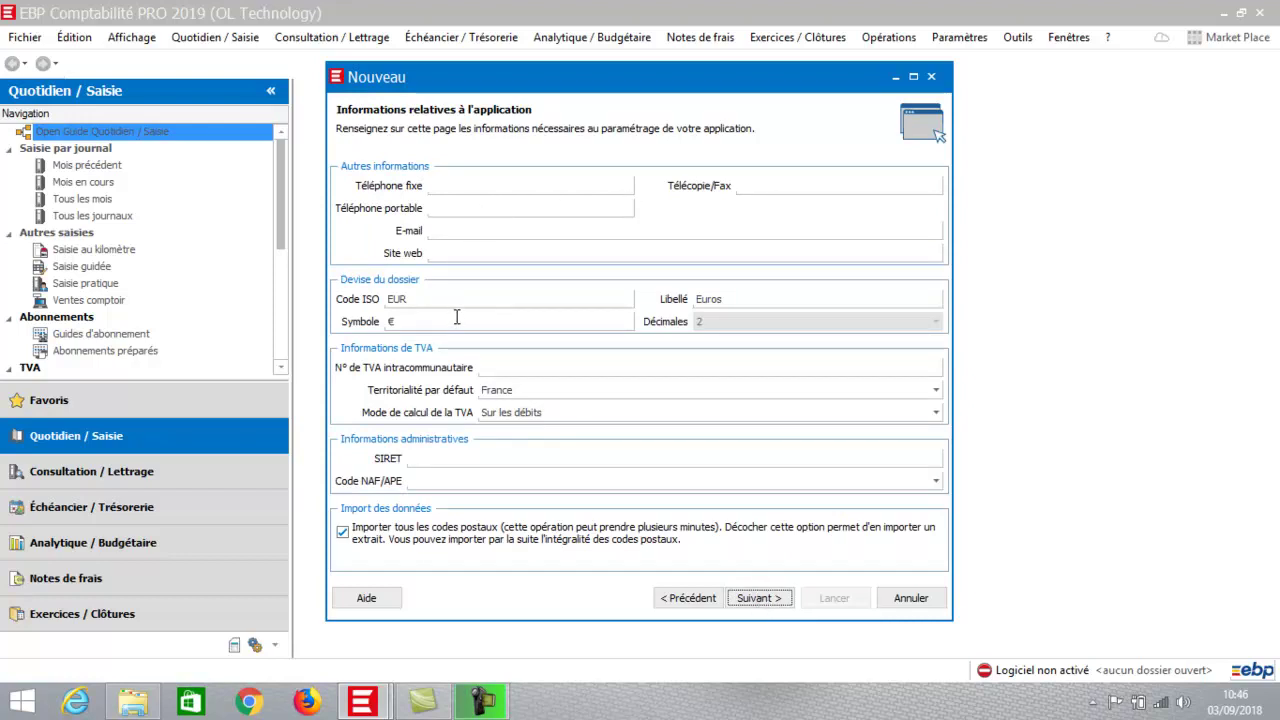
- Choose Sur les débits as the VAT calculation mode for the new company file
{"action": "left_click", "coordinate": [493, 367]}
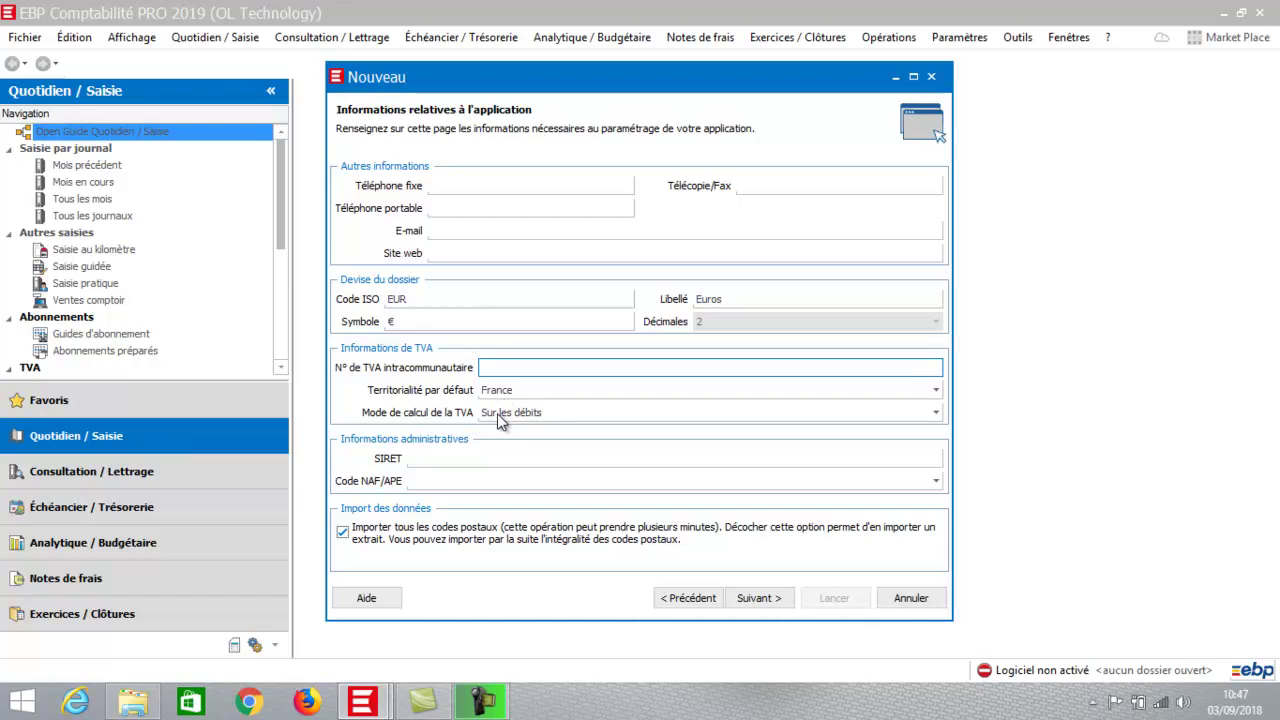
{"action": "left_click", "coordinate": [500, 420]}
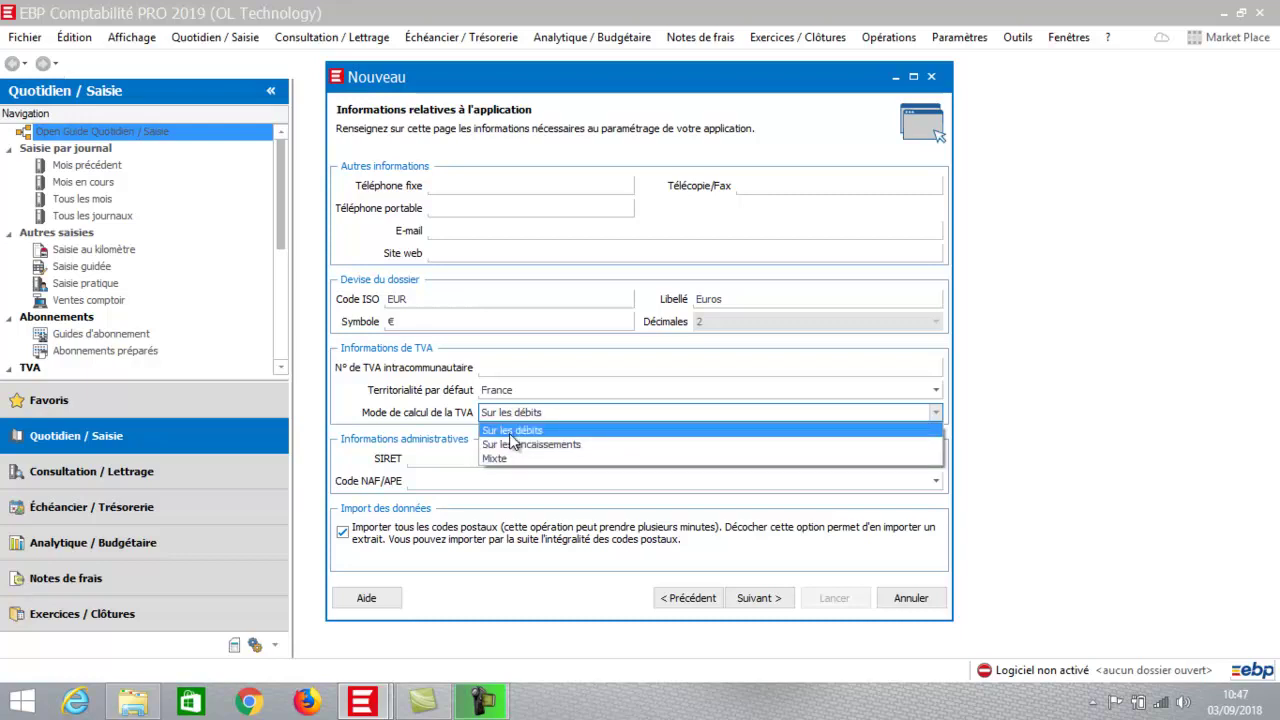
{"action": "left_click", "coordinate": [510, 434]}
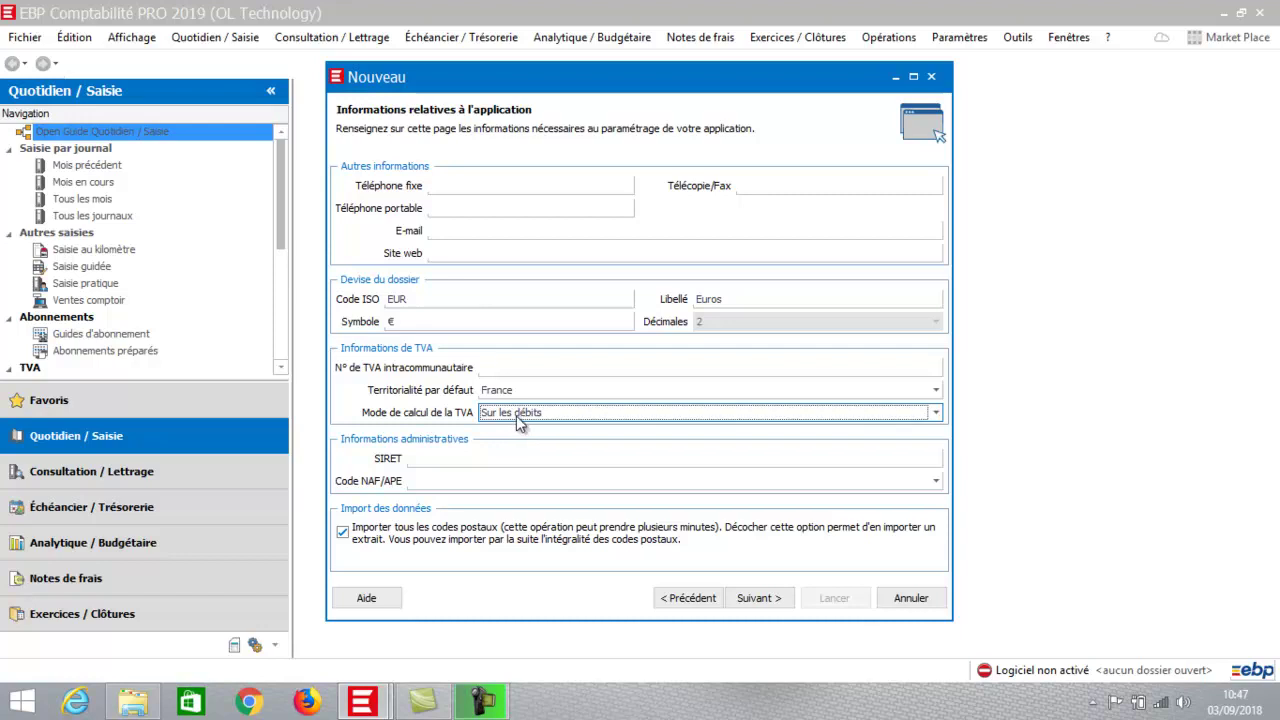
{"action": "left_click", "coordinate": [518, 418]}
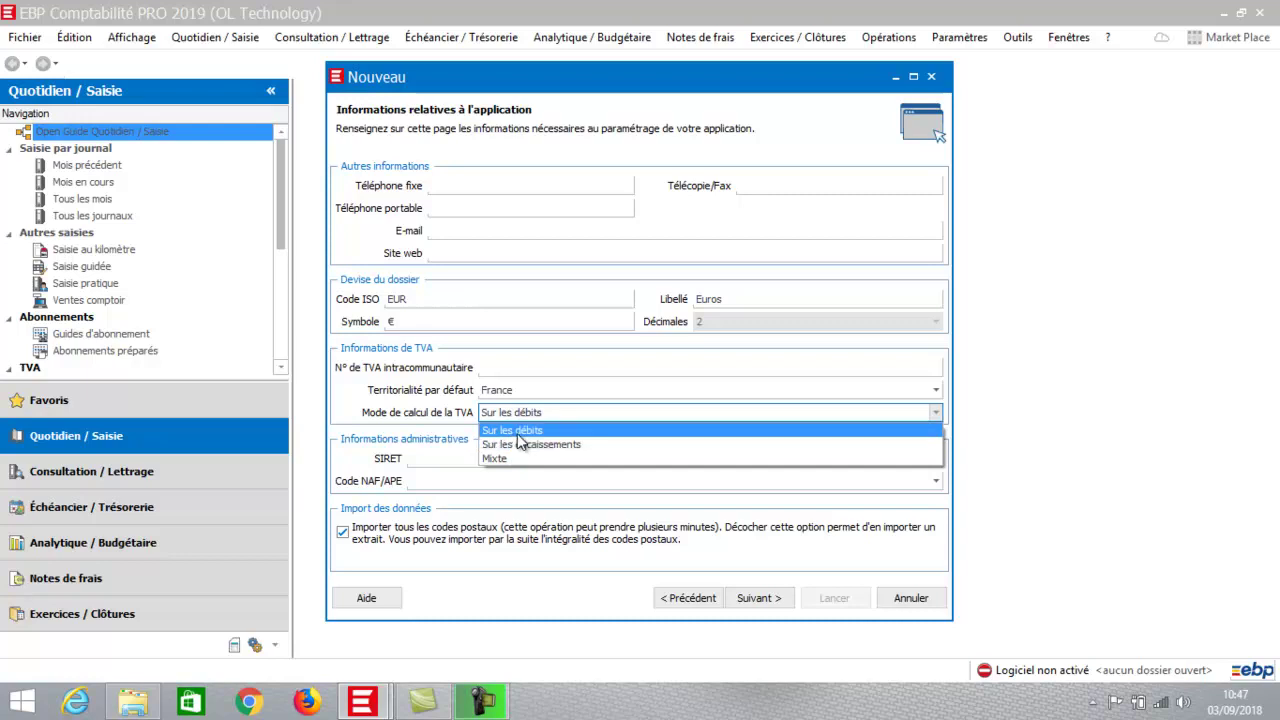
{"action": "left_click", "coordinate": [517, 433]}
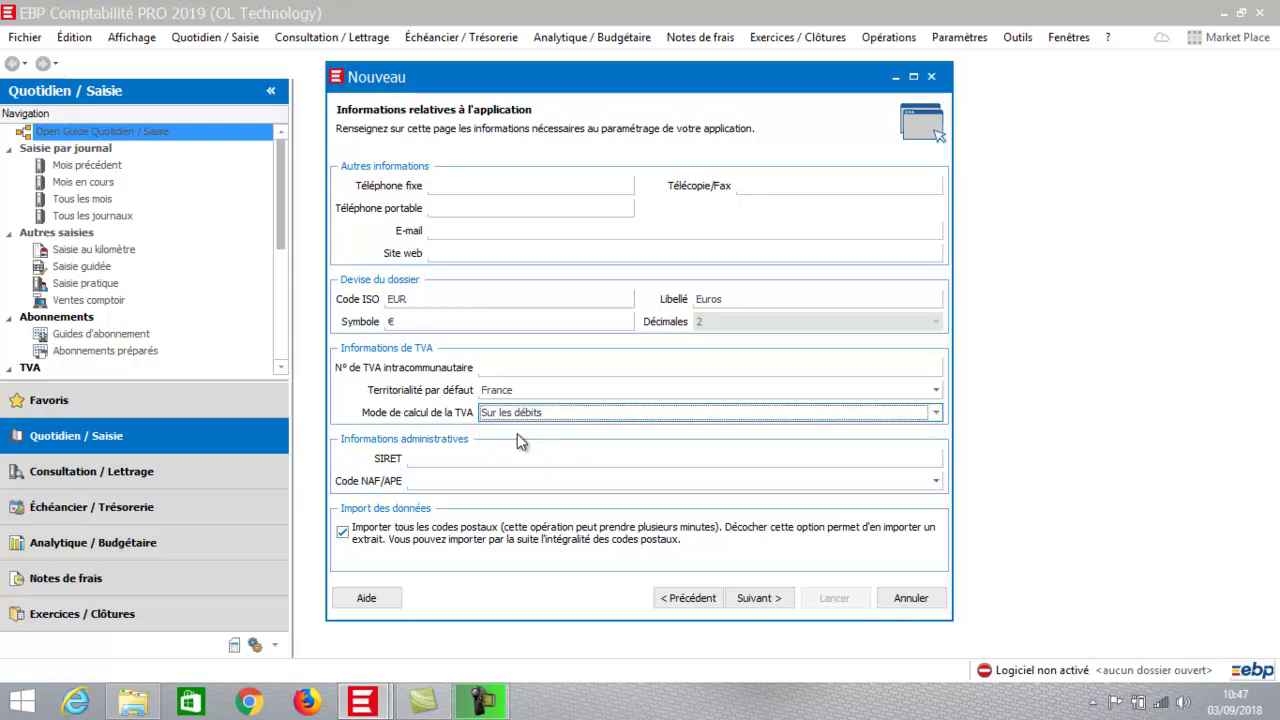
- Turn off the import of all postal codes and continue to the fiscal year and chart of accounts options
{"action": "left_click", "coordinate": [426, 456]}
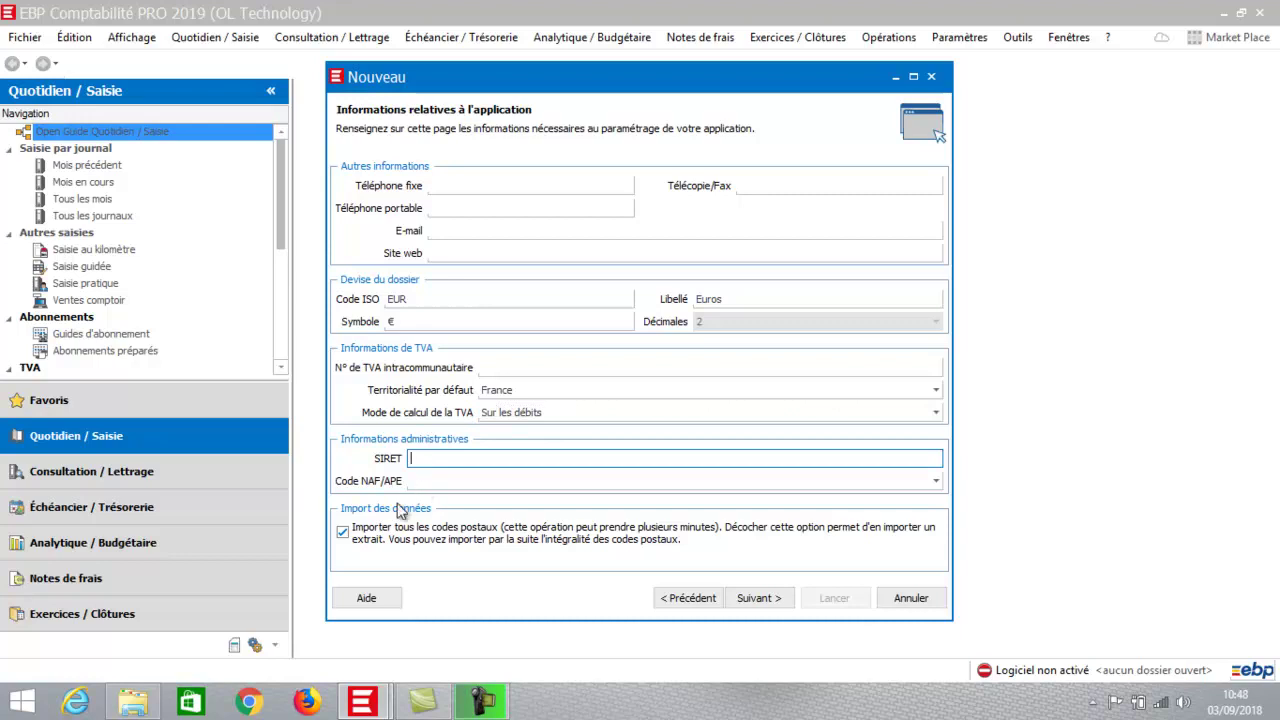
{"action": "left_click", "coordinate": [343, 534]}
{"action": "left_click", "coordinate": [343, 534]}
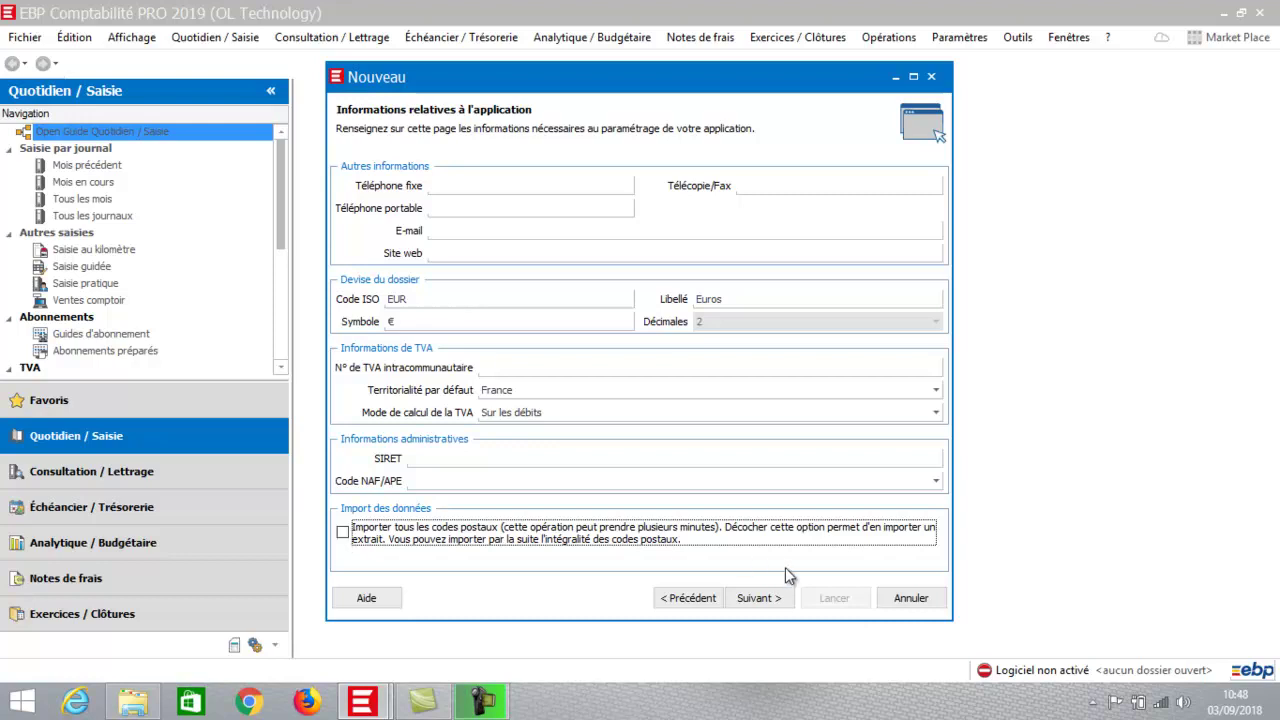
{"action": "left_click", "coordinate": [761, 602]}
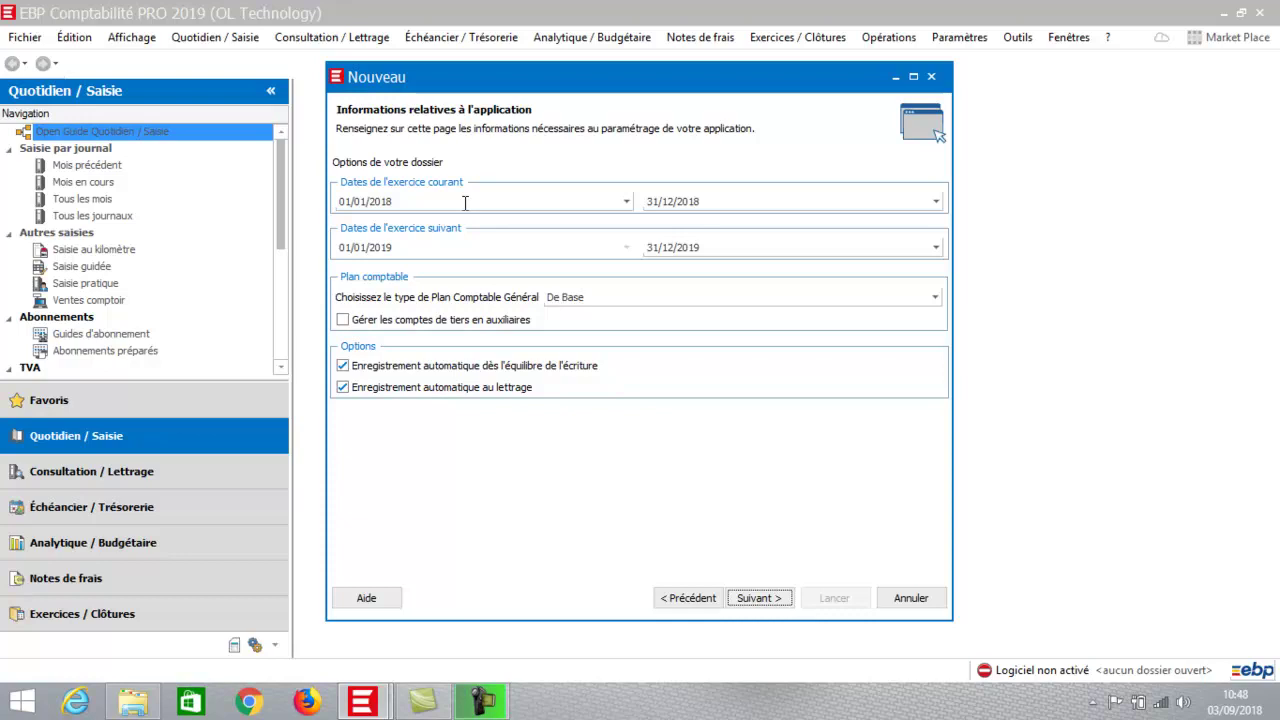
- Enable managing third-party accounts as auxiliary accounts in the chart of accounts and continue to the available features
{"action": "left_click", "coordinate": [398, 200]}
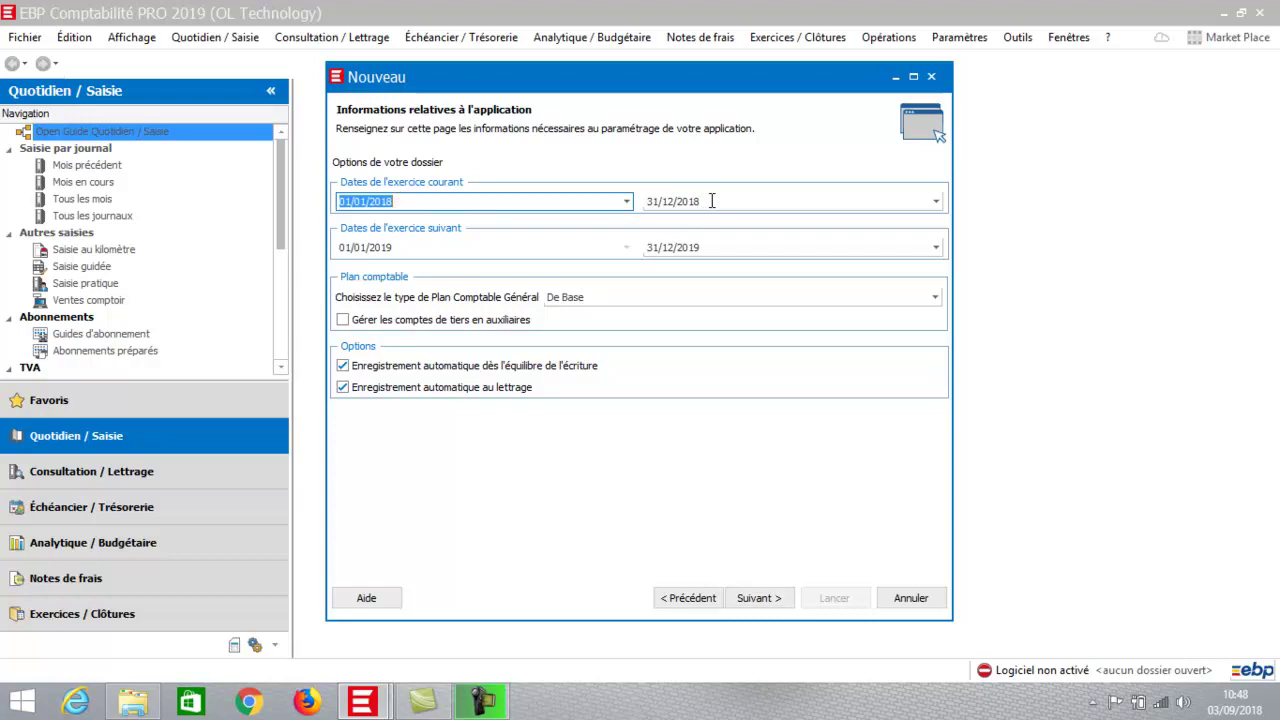
{"action": "left_click", "coordinate": [497, 201]}
{"action": "left_click", "coordinate": [344, 320]}
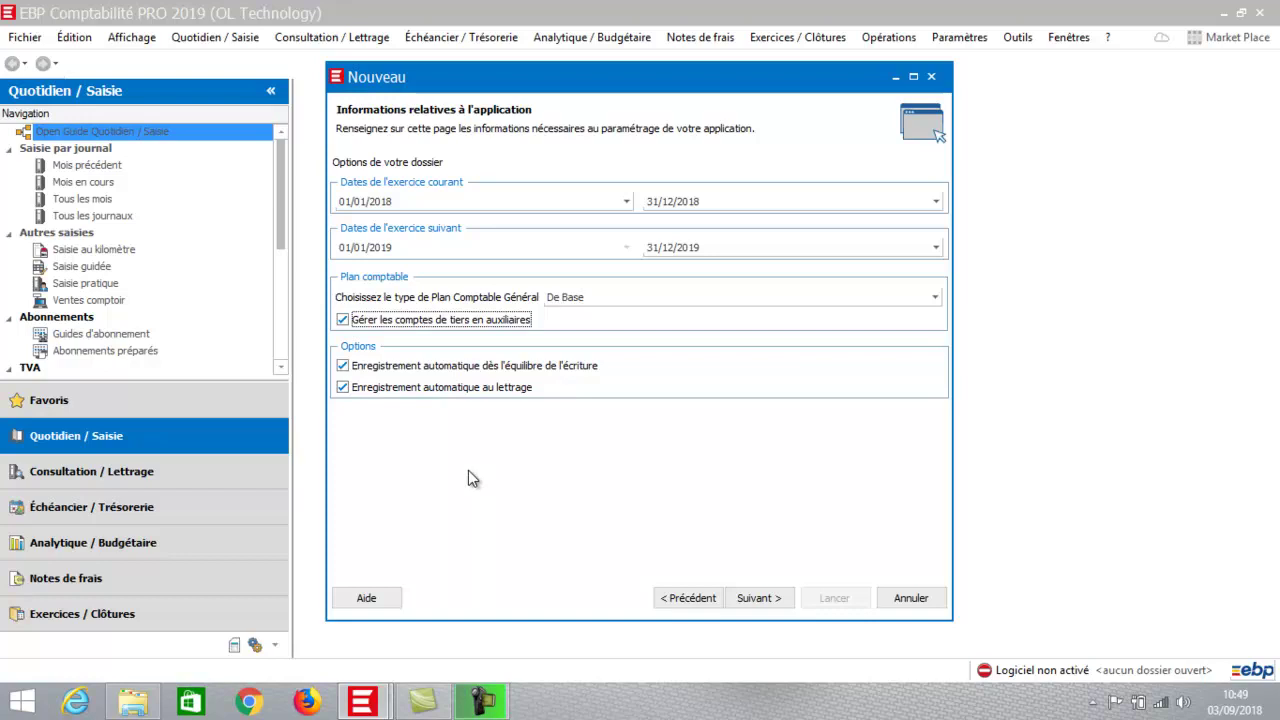
{"action": "left_click", "coordinate": [774, 603]}
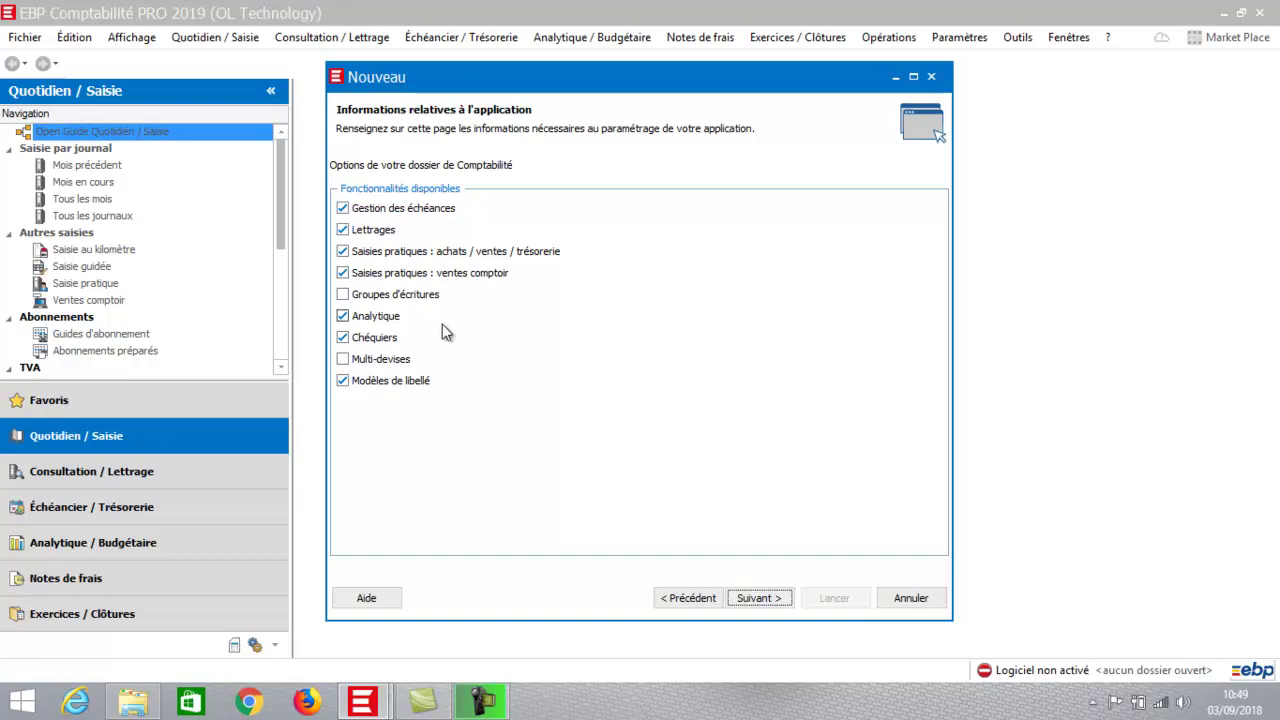
- Disable the Analytique and Chéquiers features for the company file and continue to the creation summary
{"action": "left_click", "coordinate": [347, 318]}
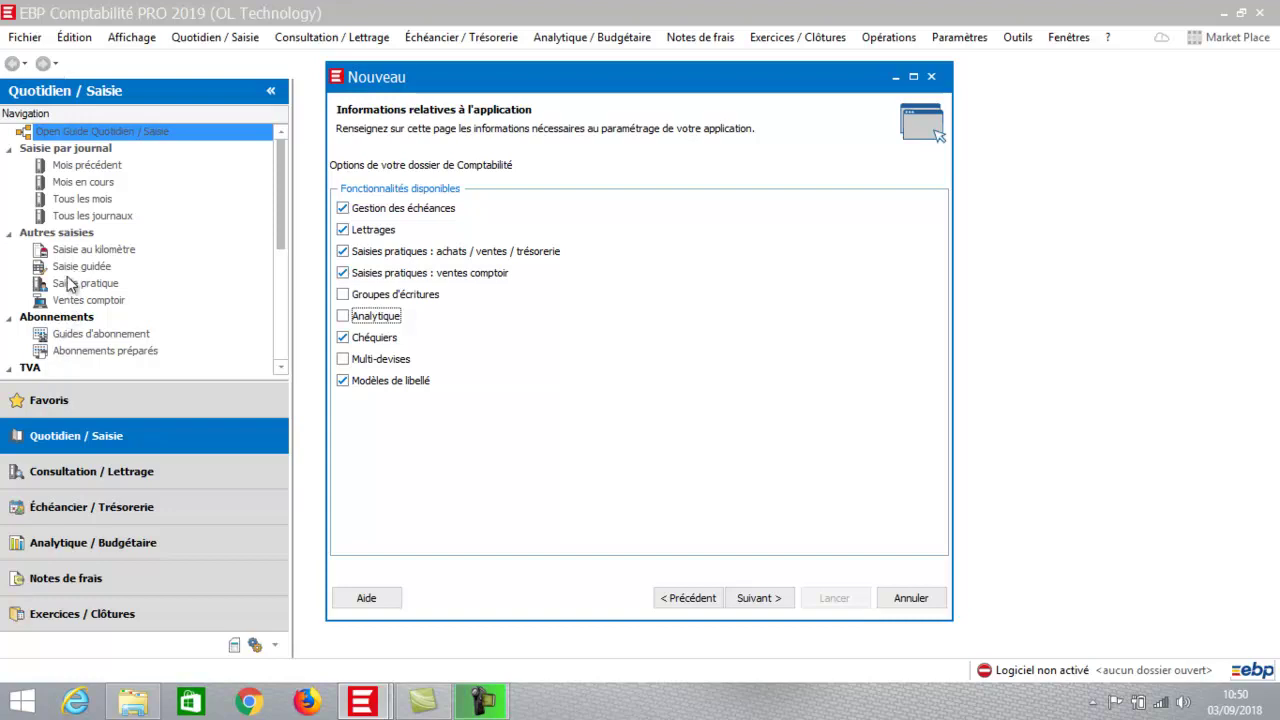
{"action": "left_click", "coordinate": [374, 339]}
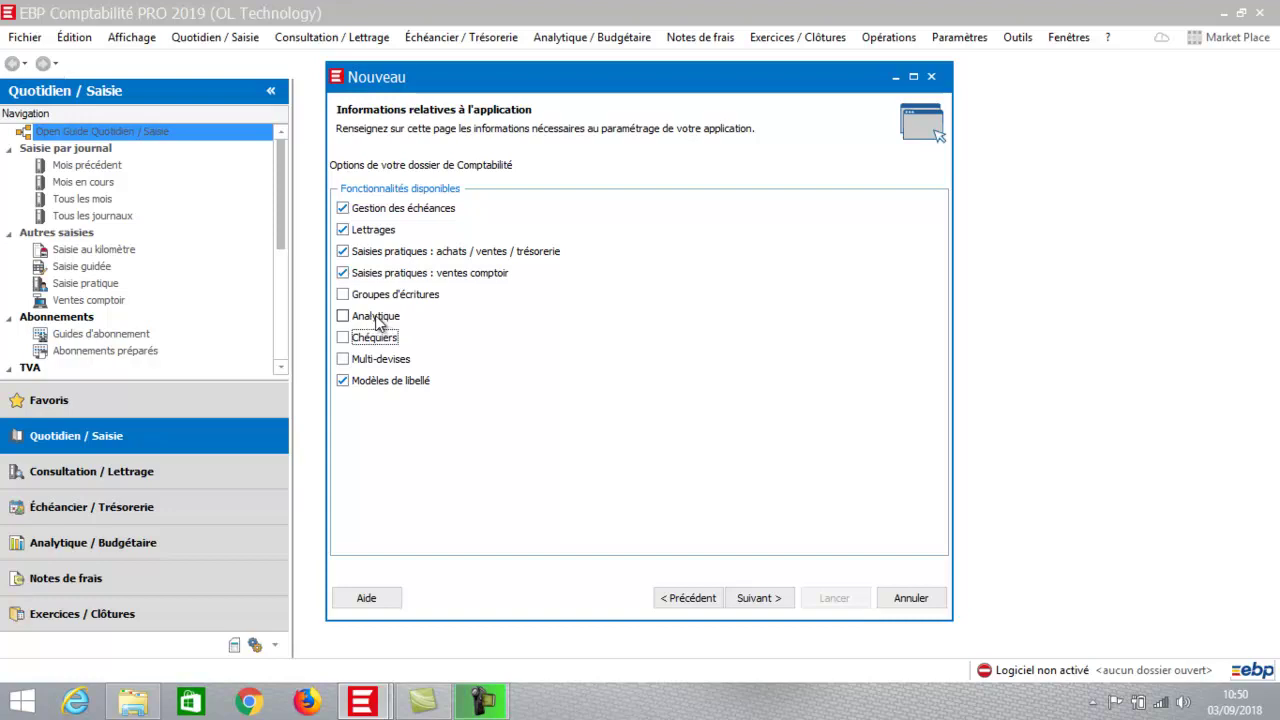
{"action": "left_click", "coordinate": [759, 598]}
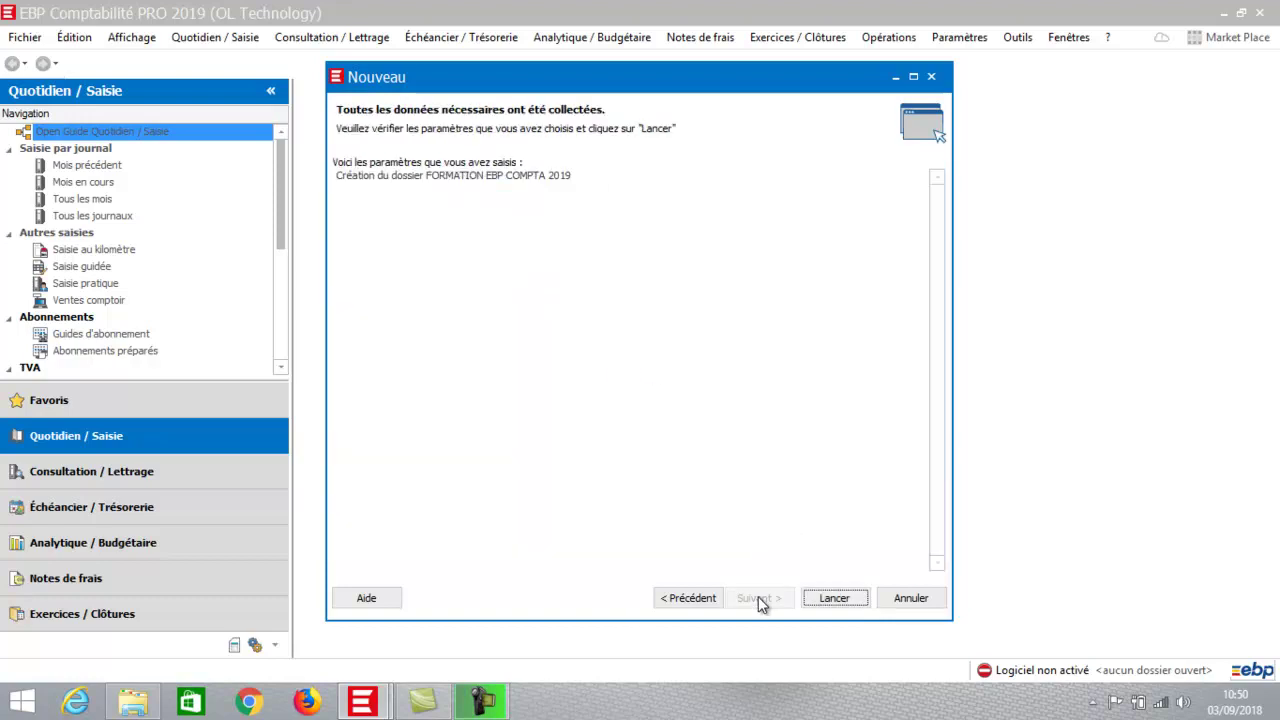
- Launch the creation of the company file, choose to use it without linking other applications, and close the assistant
{"action": "left_click", "coordinate": [832, 598]}
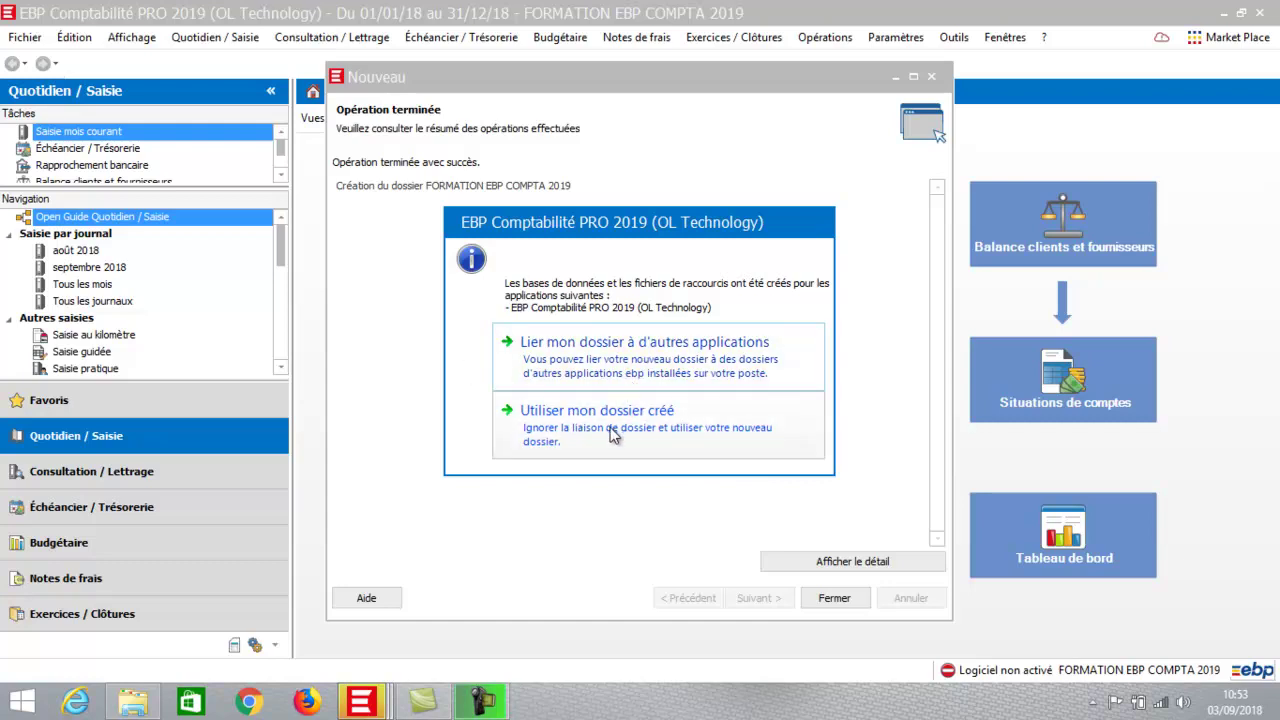
{"action": "left_click", "coordinate": [580, 426]}
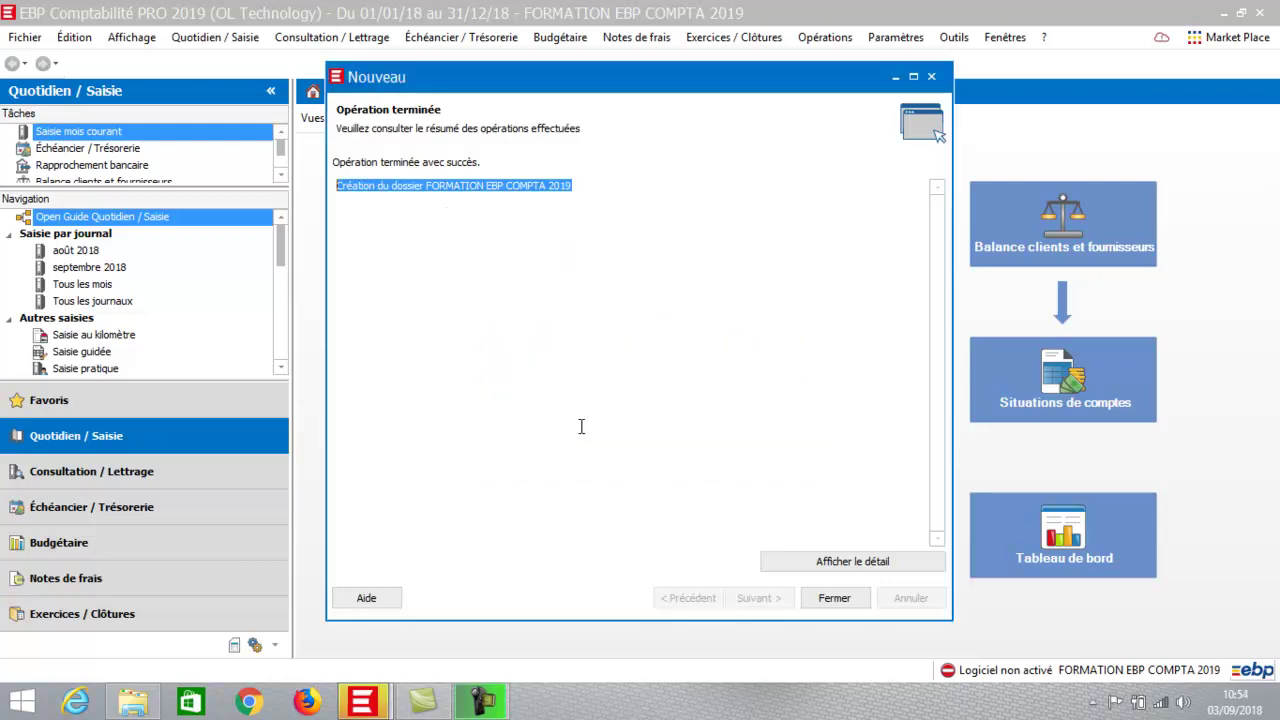
{"action": "left_click", "coordinate": [838, 600]}
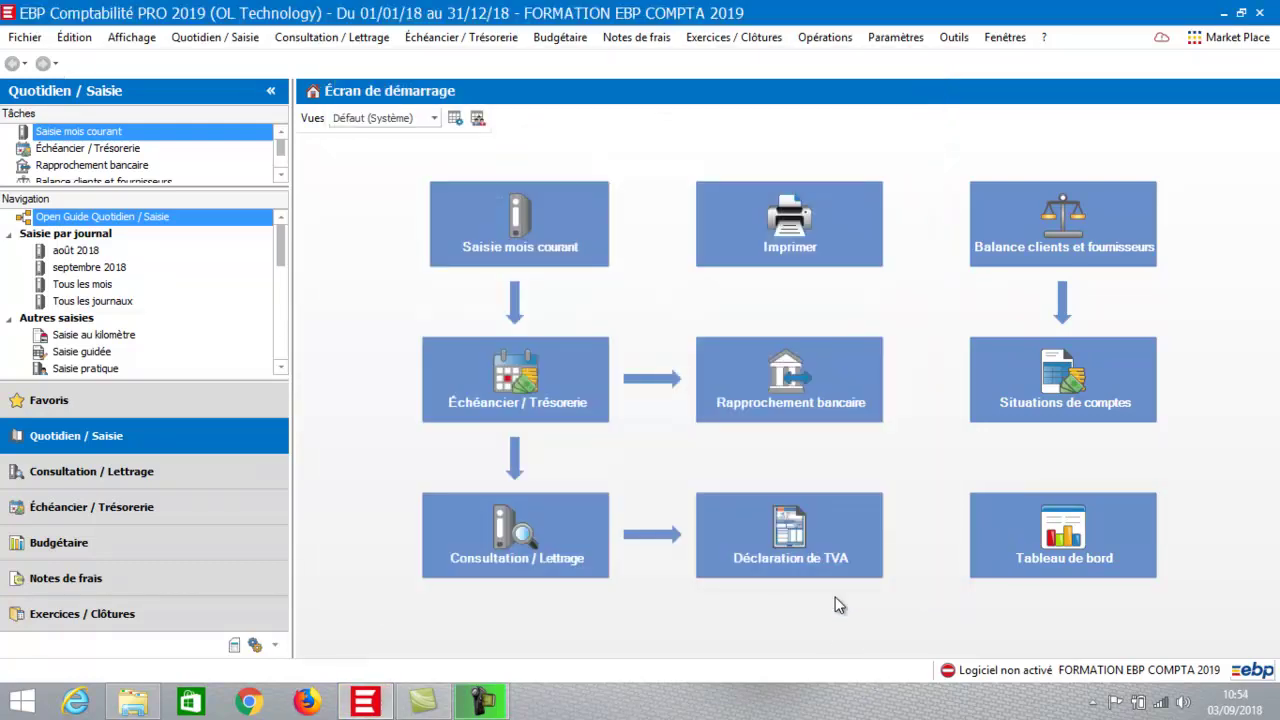